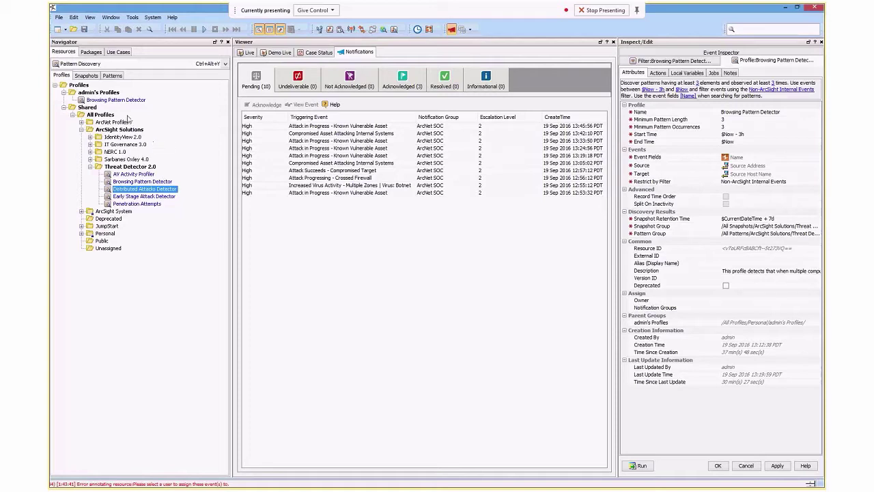
Step: Keep Pattern Discovery as the resource type and list its snapshots under Threat Detector 2.0
click(149, 66)
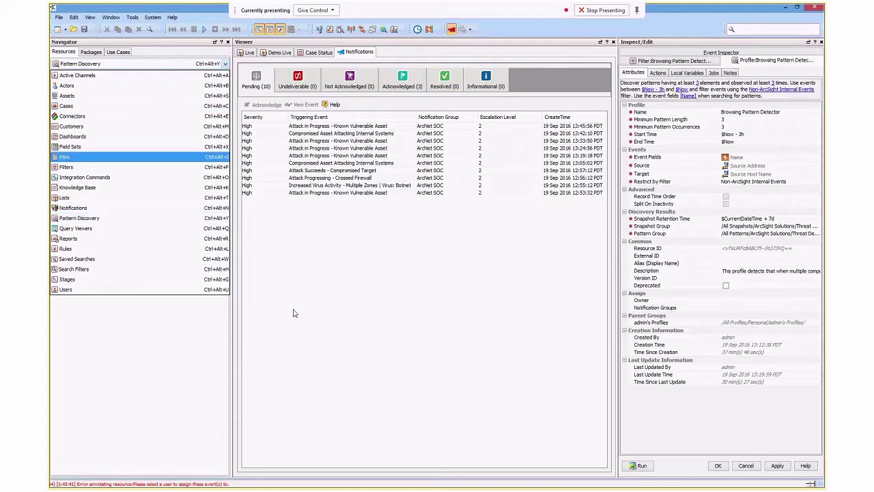
click(162, 382)
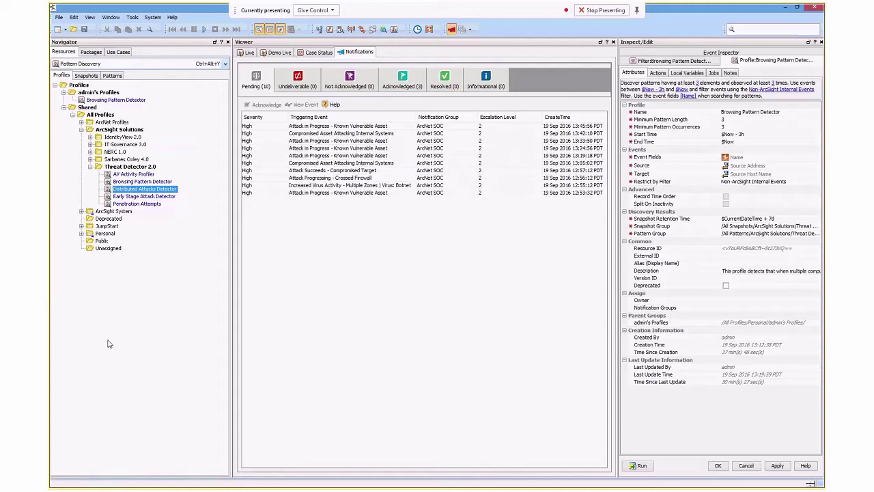
click(85, 75)
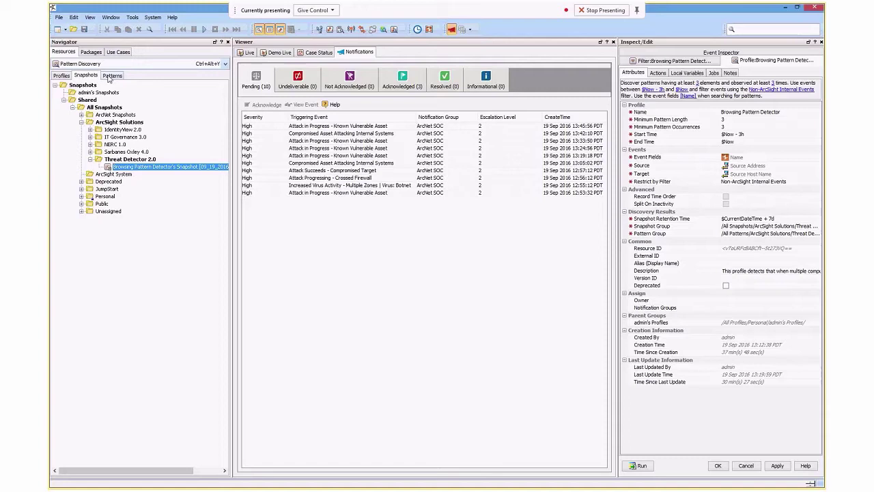
Step: Review the discovered patterns in the Navigator's Patterns view
click(106, 76)
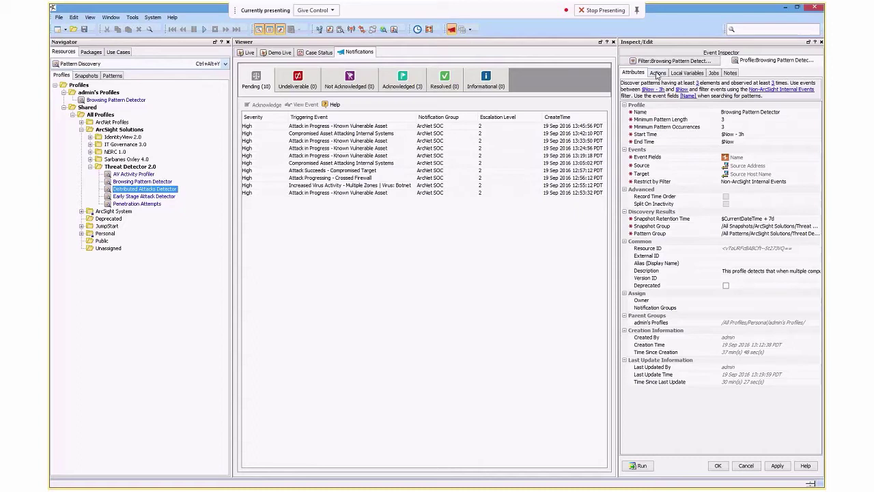
Step: Check the profile's actions without adding any, then run Browsing Pattern Detector for a new snapshot
click(657, 73)
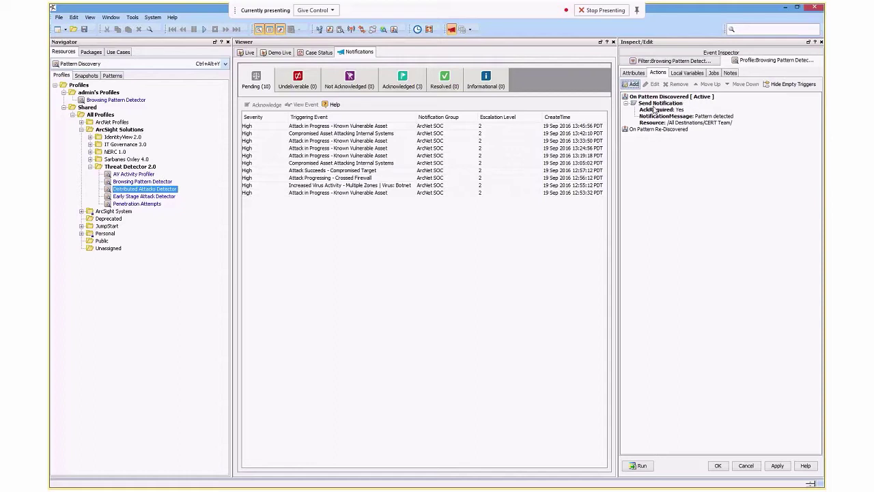
click(635, 85)
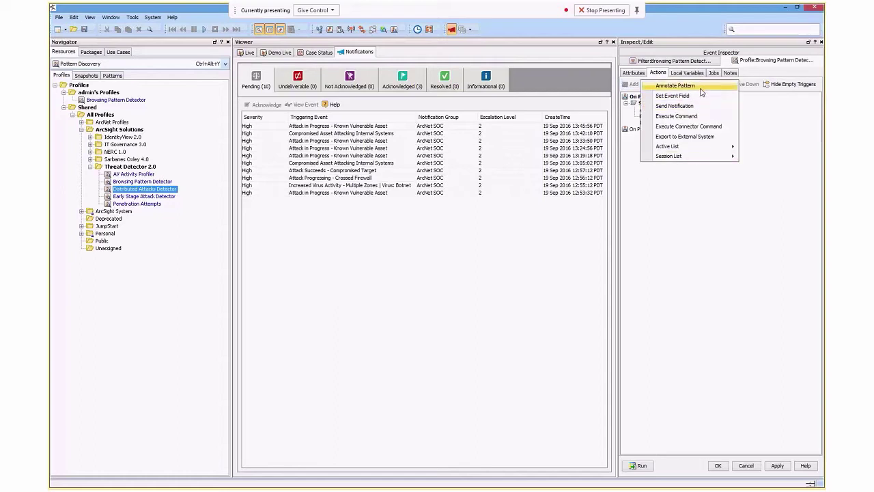
click(689, 205)
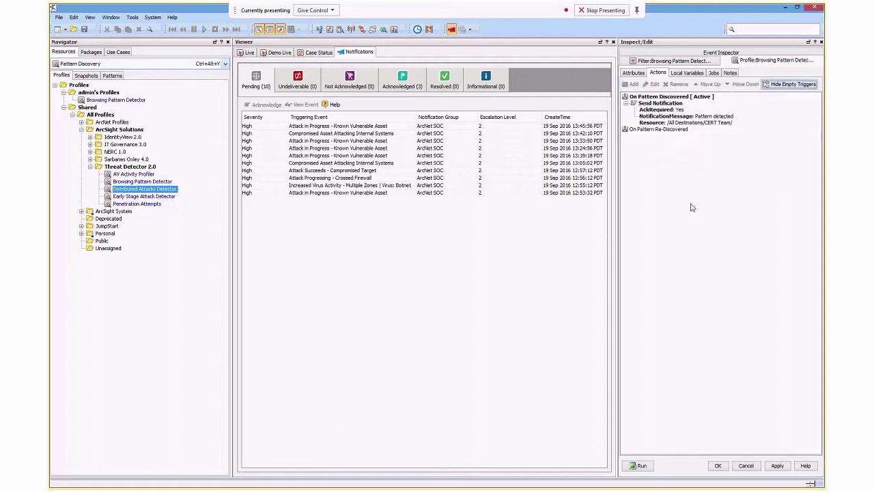
click(640, 73)
click(635, 466)
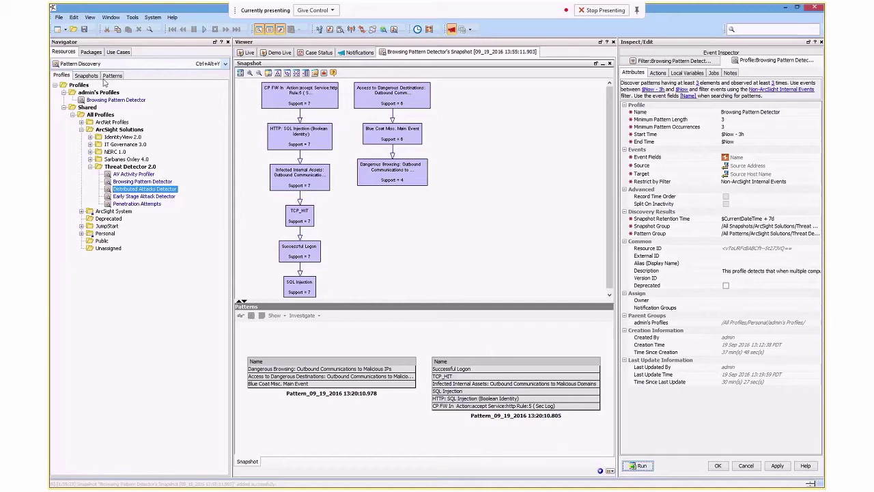
Step: List the snapshots to find the new 13:55:11.903 snapshot beside the 13:20:02.938 one
click(94, 77)
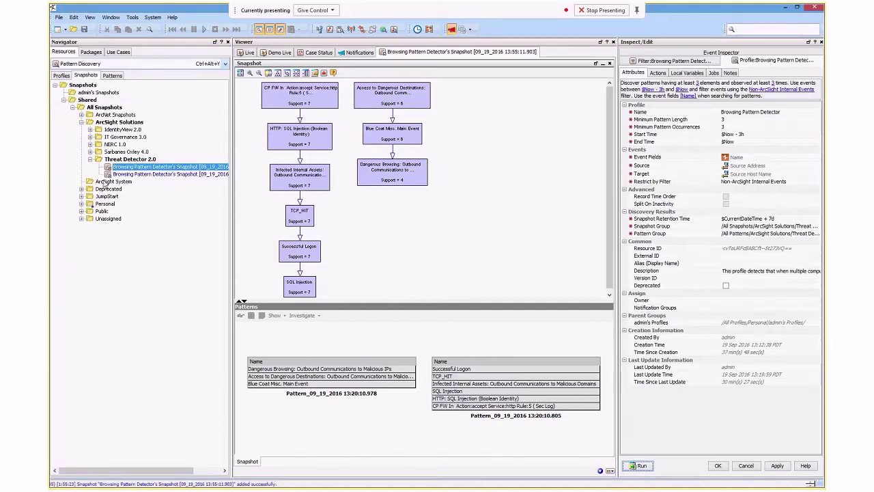
drag(156, 471, 183, 472)
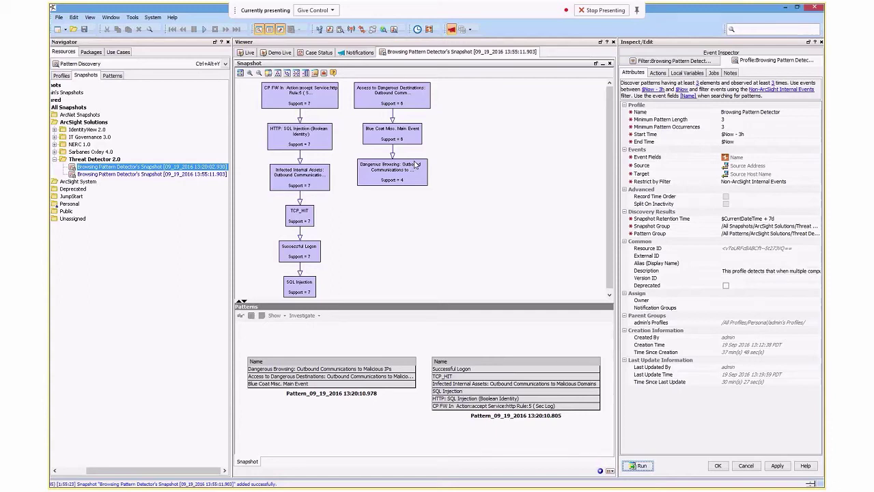
Step: Open the first pattern in the Pattern Inspector, showing 4 transactions and a 24-second average spread
click(355, 374)
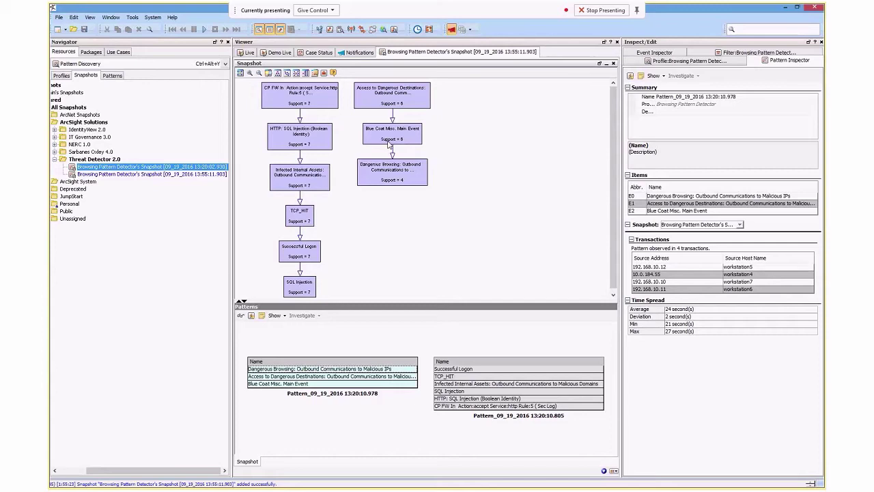
right_click(327, 375)
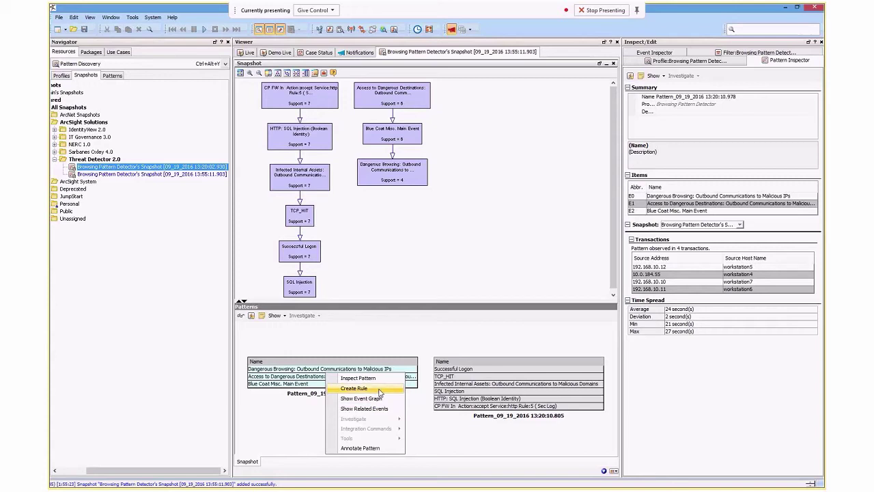
click(631, 76)
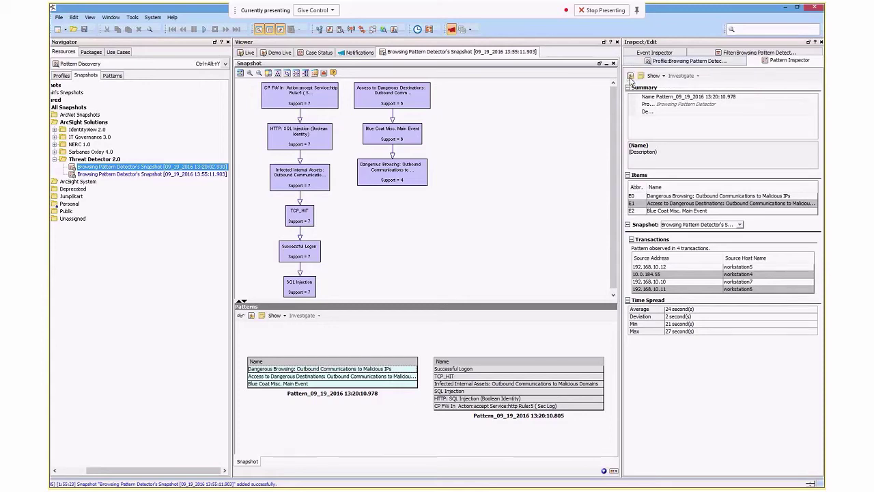
Step: Create a draft rule from the pattern, review its Conditions, Aggregation and Actions, then close it
click(631, 77)
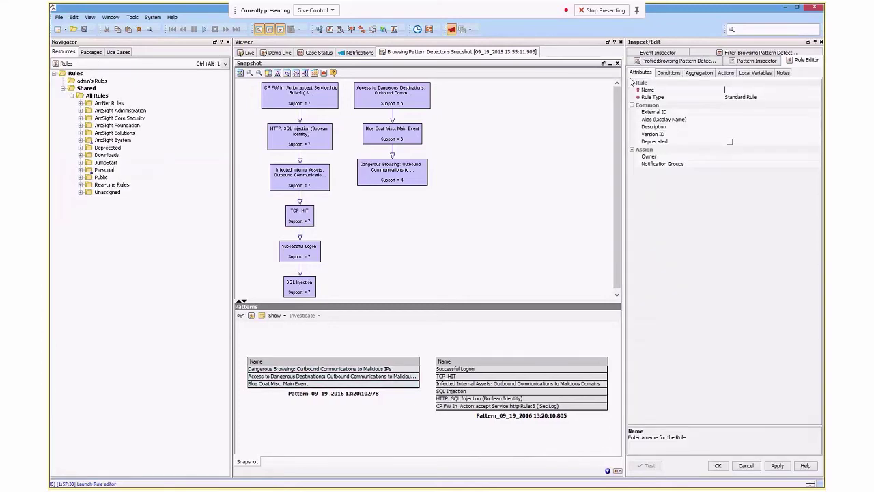
click(669, 73)
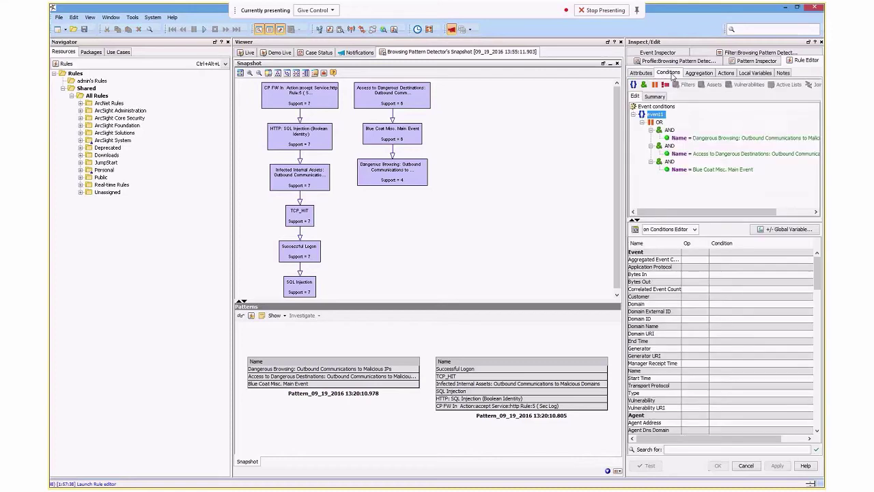
click(707, 74)
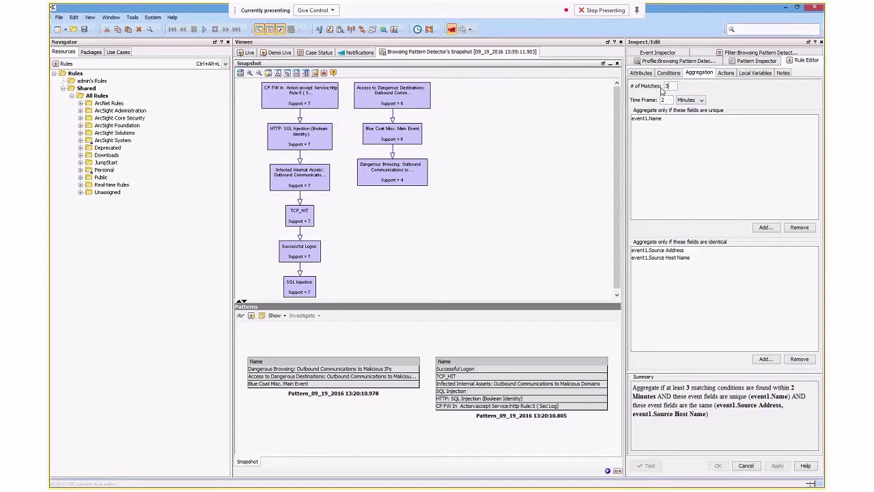
click(726, 73)
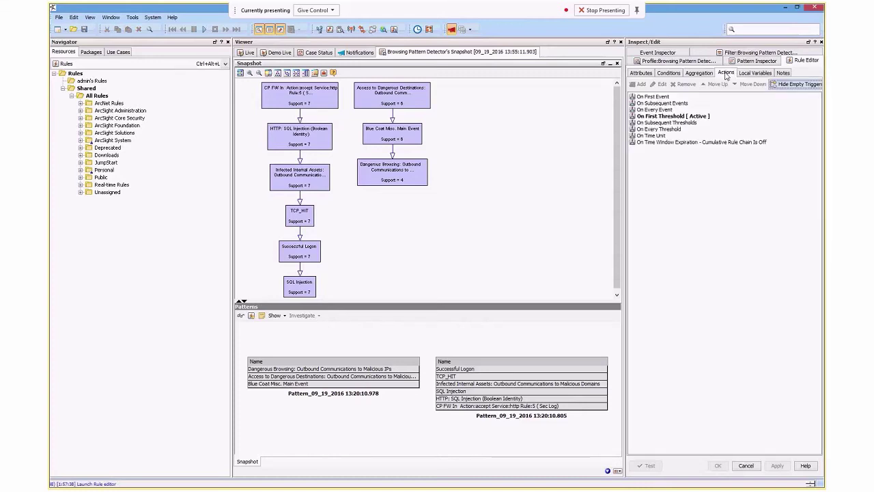
right_click(810, 64)
click(776, 77)
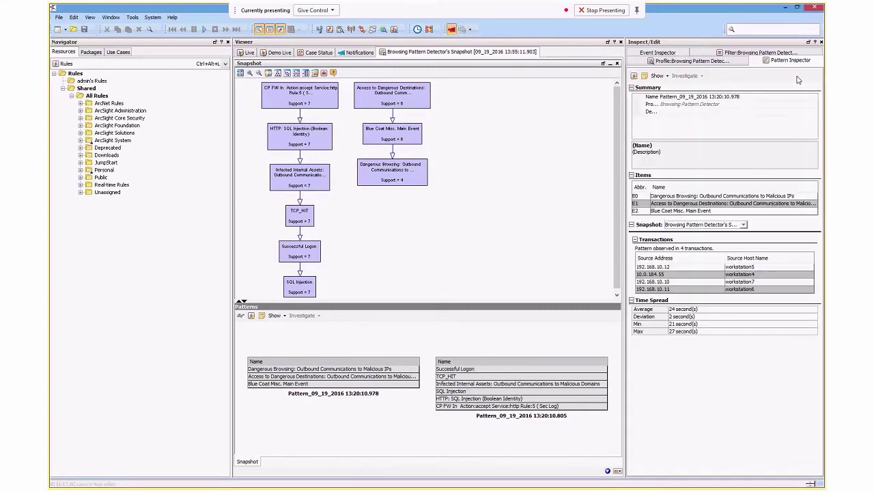
Step: Open the Resource Annotation dialog for Pattern_09_19_2016 13:20:10.978, currently staged Queued
click(645, 77)
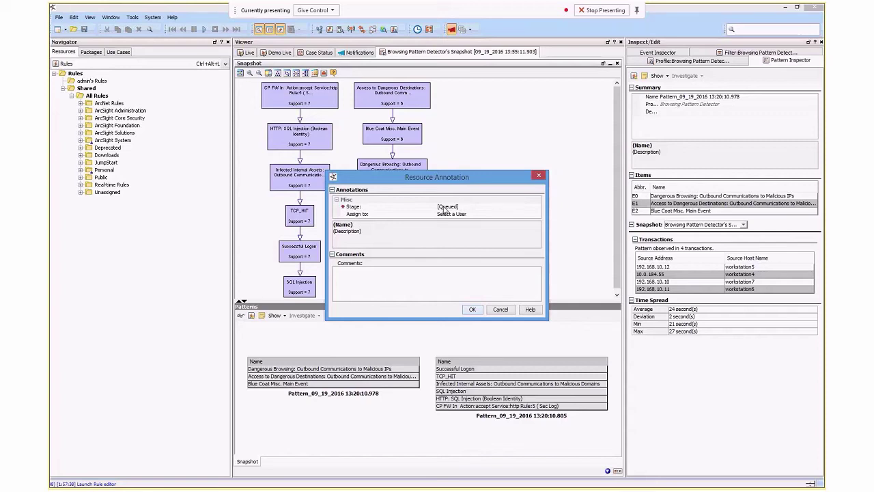
Step: Change the pattern's annotation stage from Queued to Closed and save it
click(464, 208)
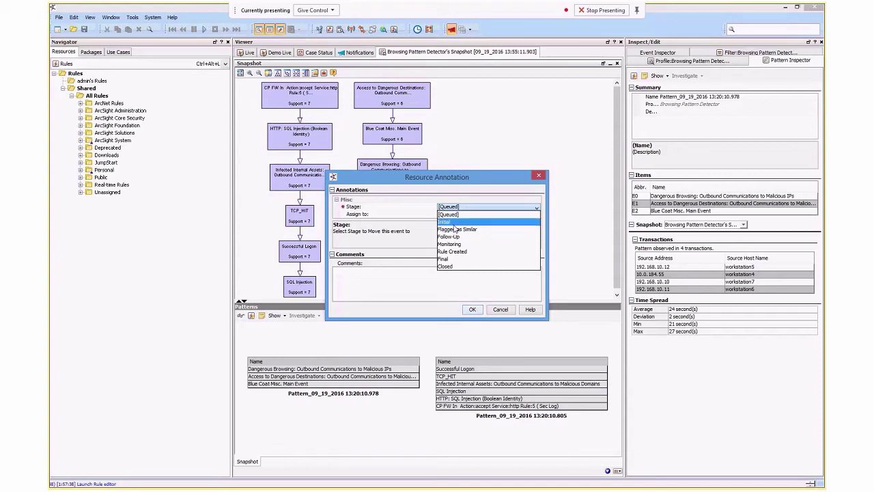
click(460, 267)
click(473, 310)
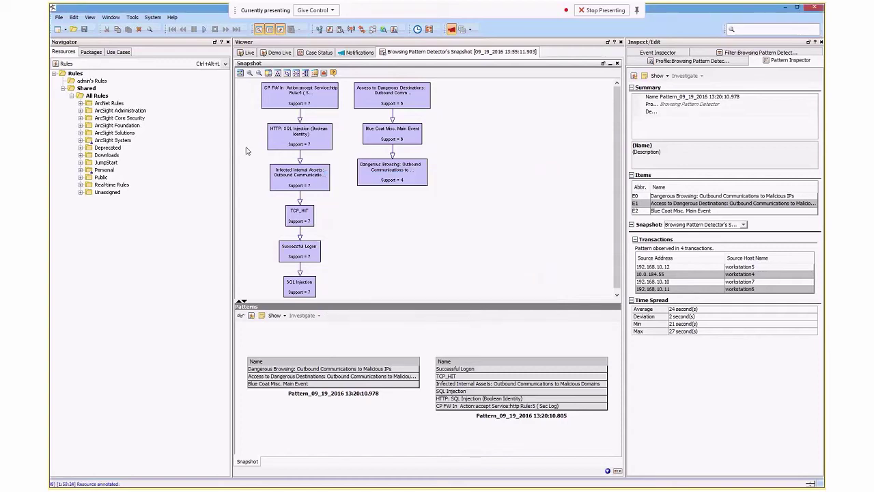
Step: Switch the Navigator to Pattern Discovery patterns and expand both Browsing Pattern Detector snapshot groups
click(141, 64)
click(133, 218)
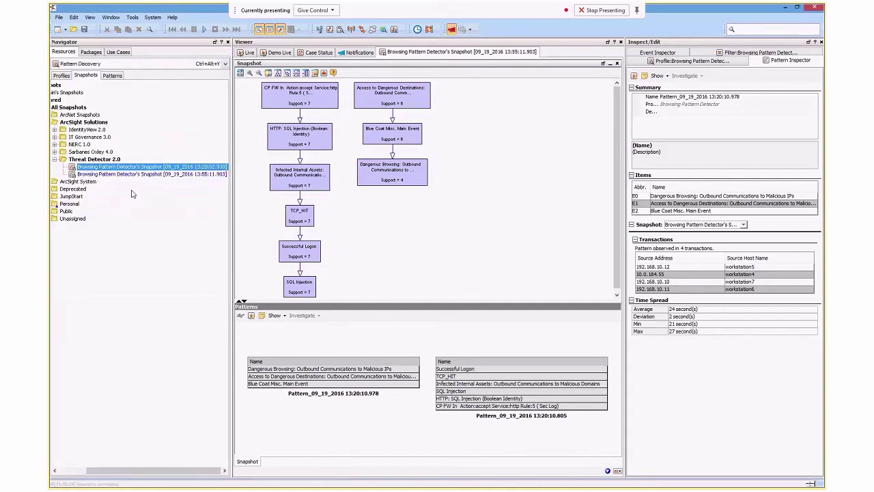
click(120, 76)
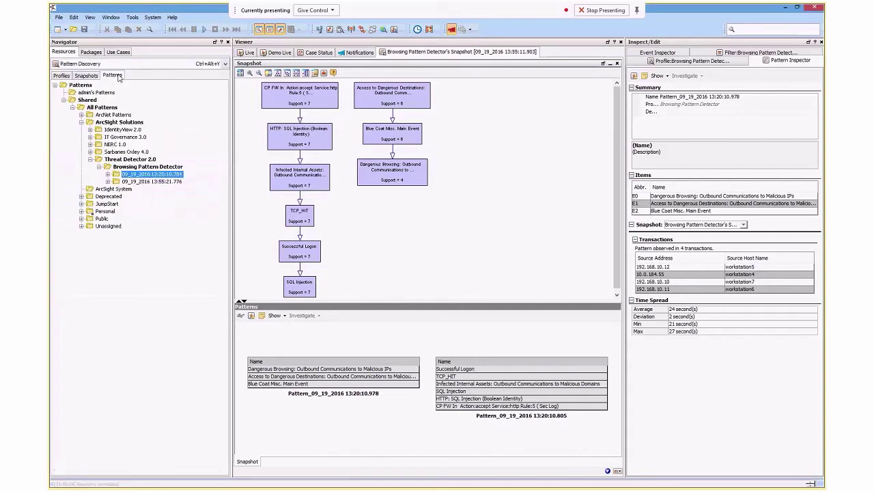
double_click(127, 176)
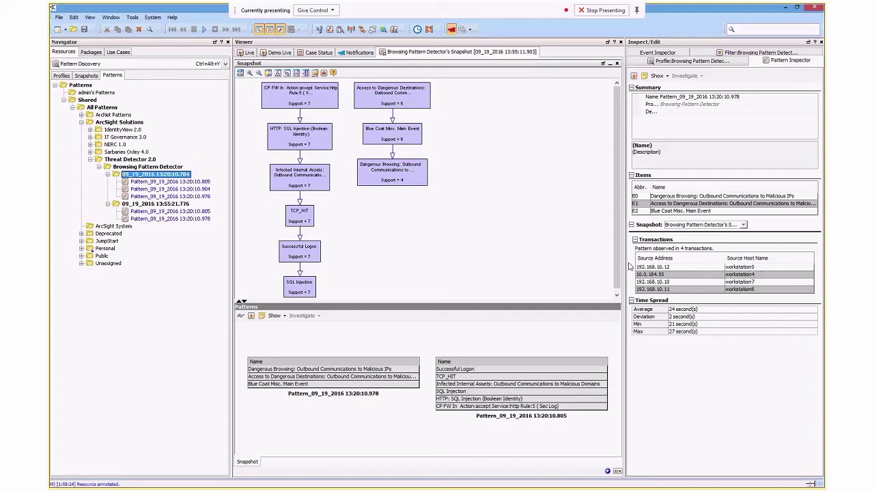
Step: Show the 09_19_2016 13:55:21.776 group's patterns filtered to the Queued stage
click(137, 204)
right_click(138, 204)
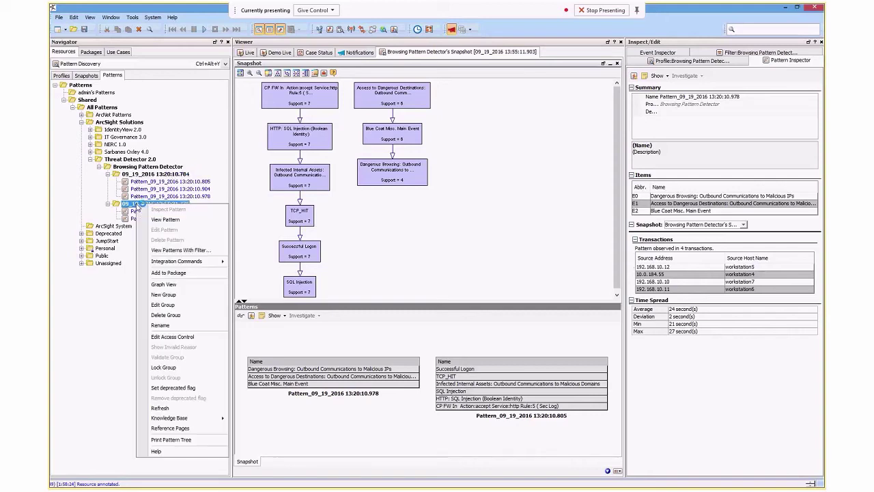
click(153, 253)
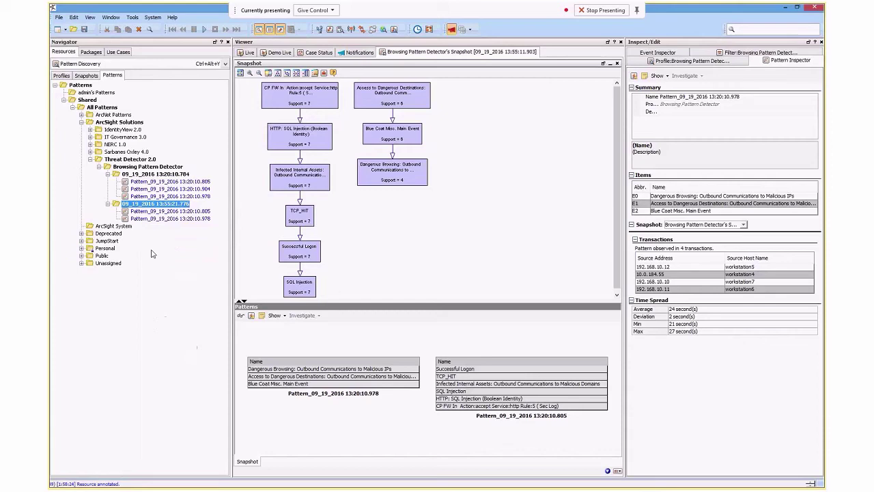
click(431, 250)
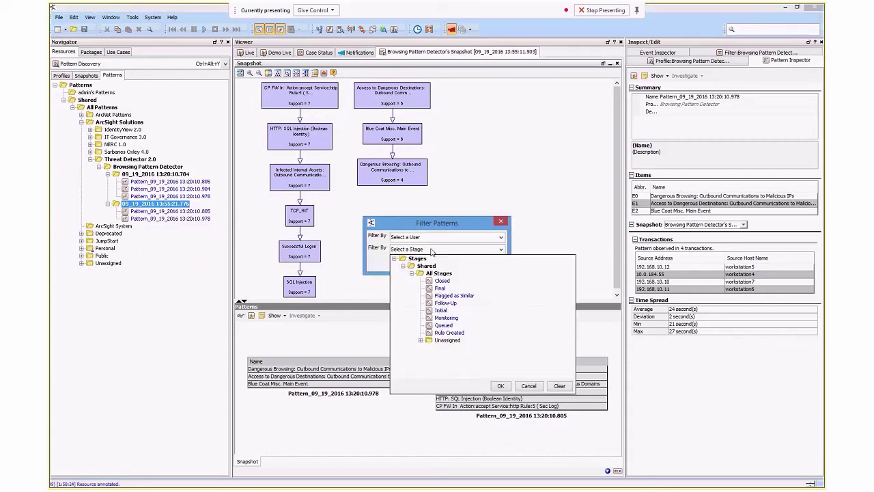
click(445, 325)
click(500, 386)
click(459, 263)
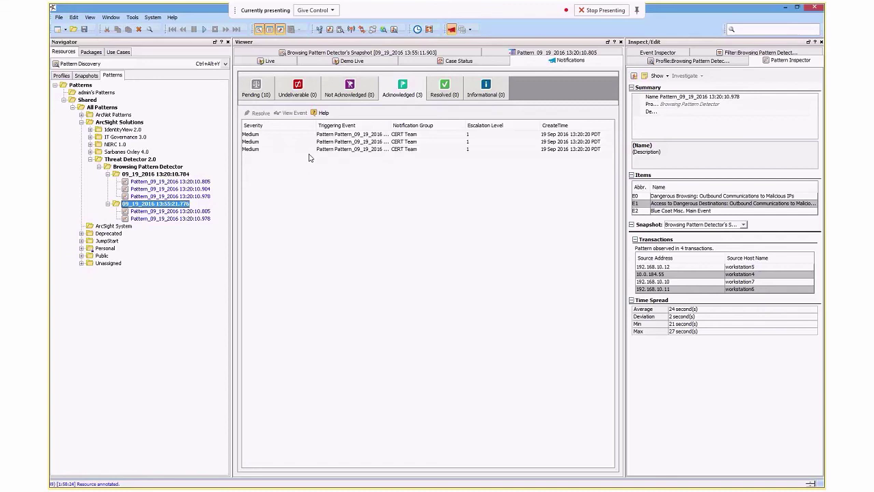
Step: Browse the Profiles and Snapshots lists in the Navigator, then go back to the Patterns tree
click(67, 76)
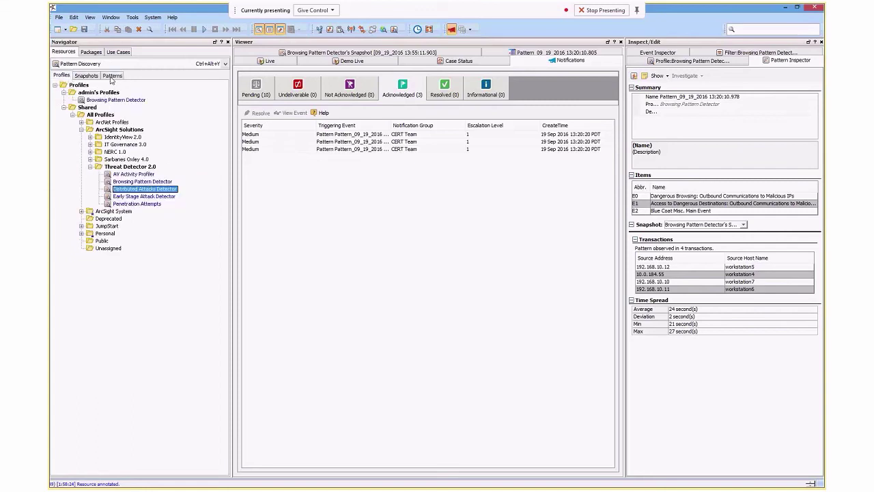
click(89, 76)
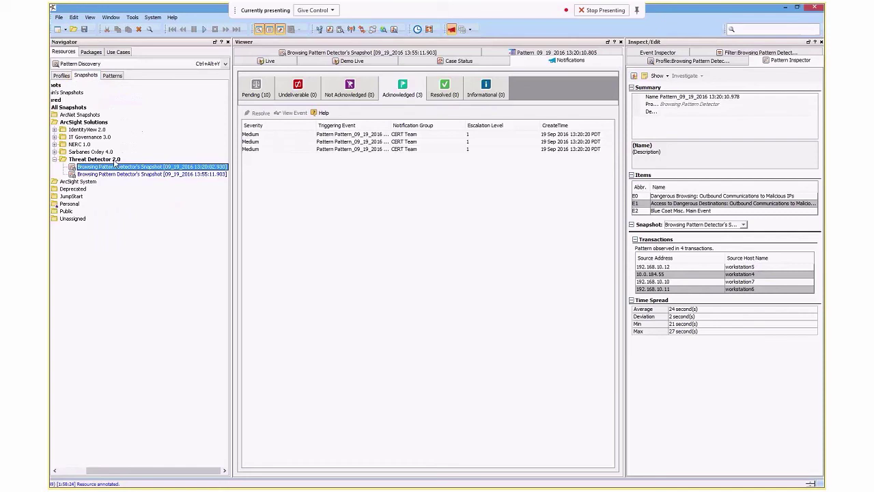
click(111, 75)
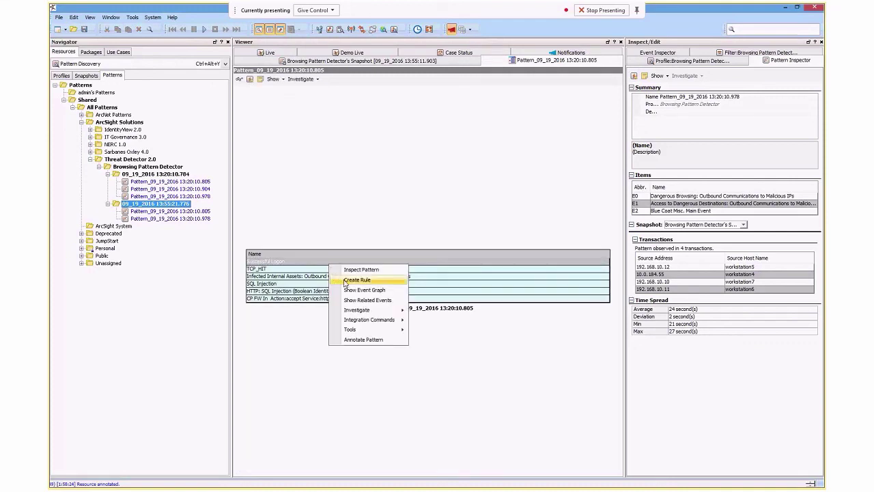
Step: Open the event graph with the suggested snapshot and expand its clusters into host, event and address nodes
click(355, 290)
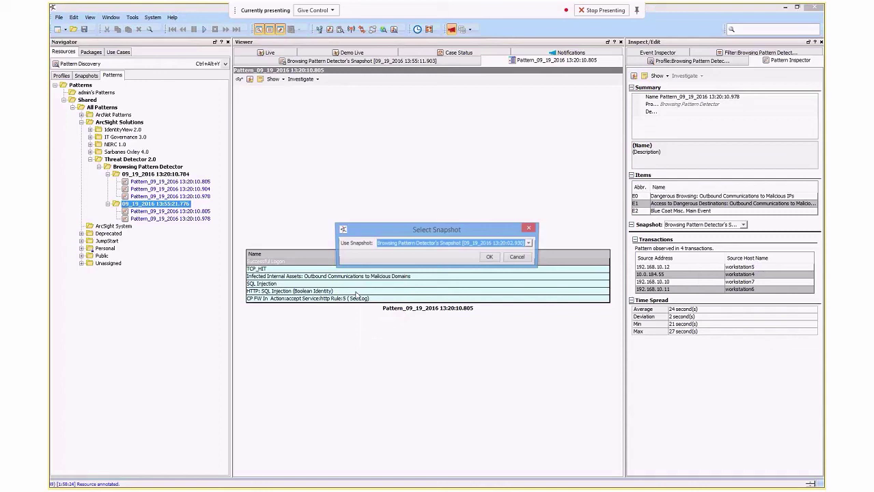
key(Return)
double_click(389, 237)
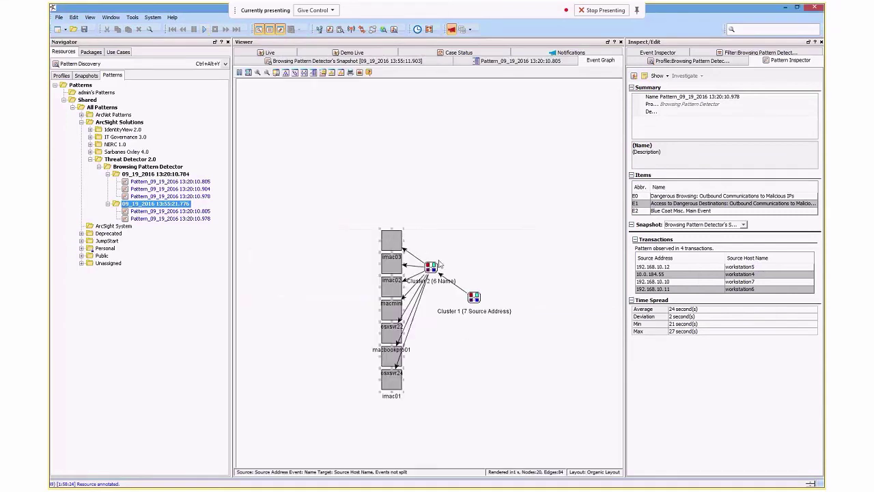
double_click(431, 267)
double_click(474, 297)
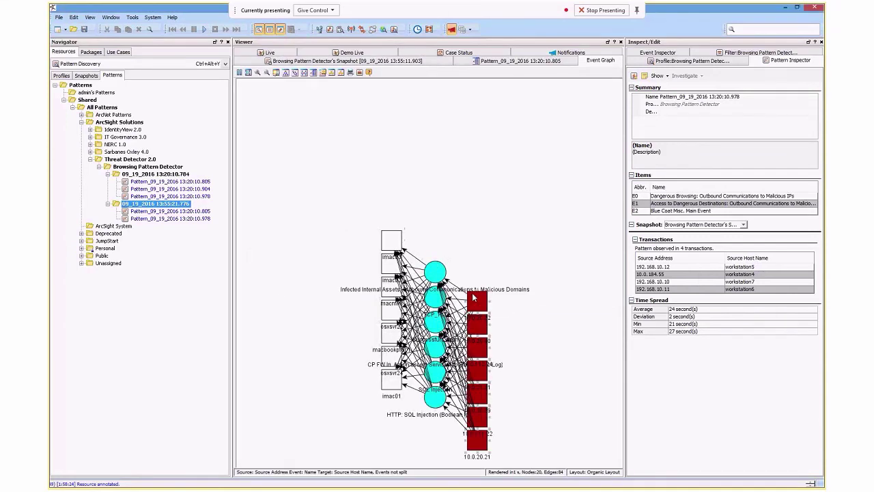
Step: Apply Hierarchic Layout and drag the macmini, osxsvr24 and imac01 nodes apart to the right
click(294, 73)
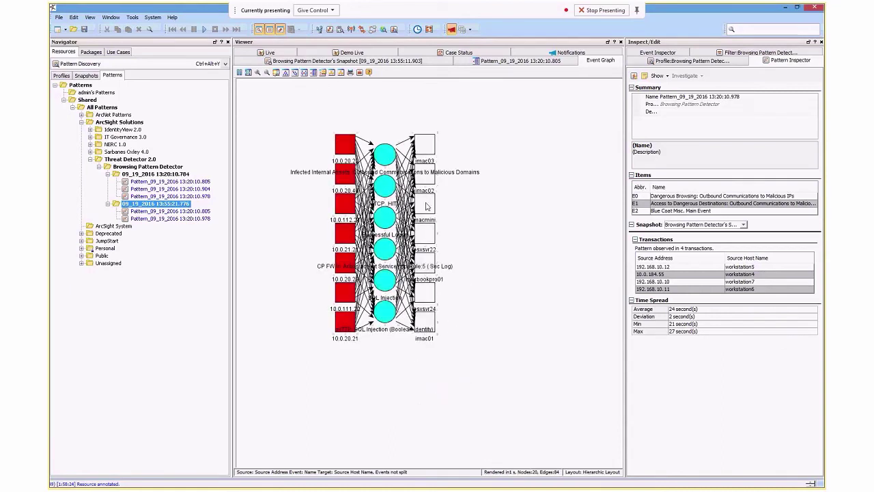
drag(426, 205, 476, 204)
drag(431, 297, 497, 293)
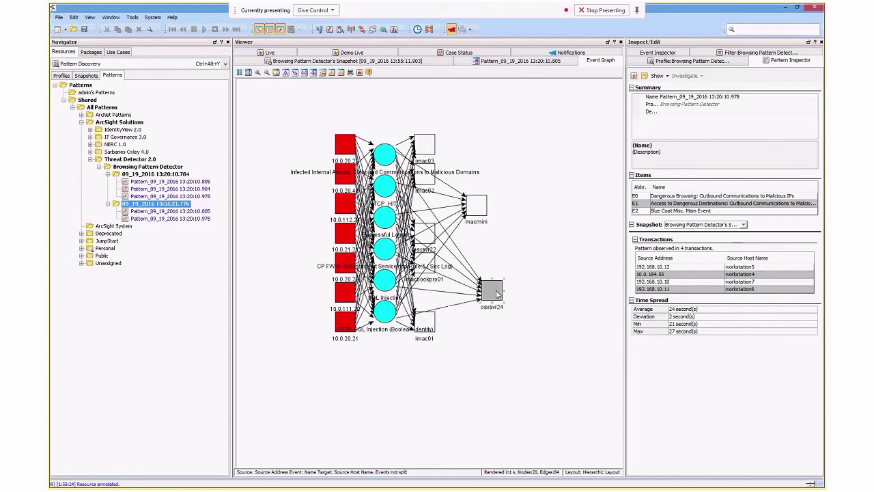
drag(426, 329, 507, 377)
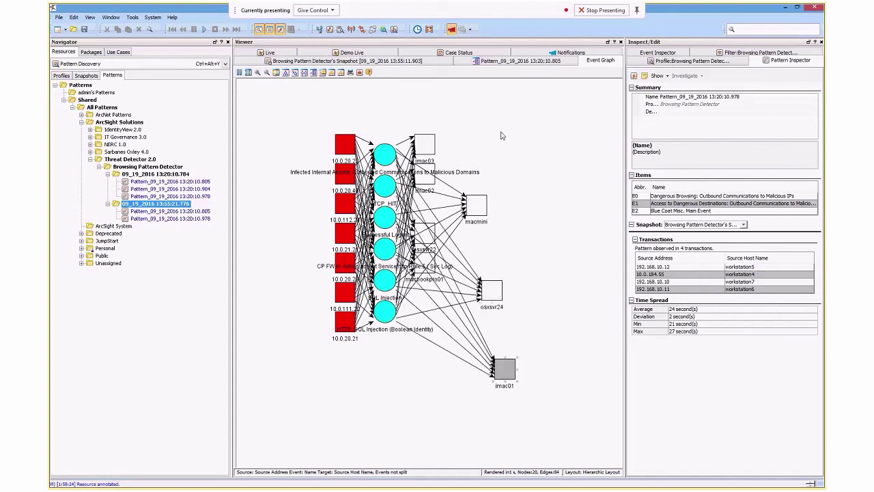